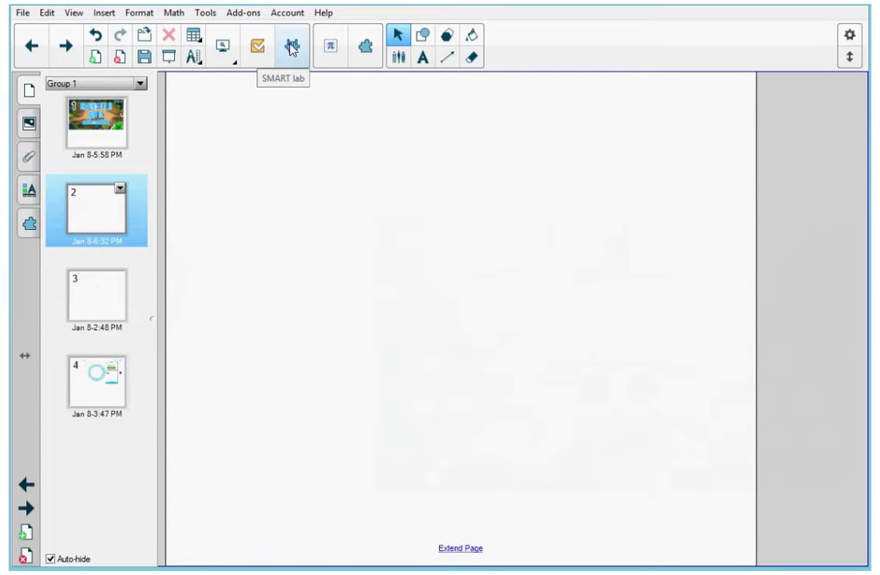
Open SMART lab and choose the Monster Quiz activity for the blank page 2
left_click(293, 48)
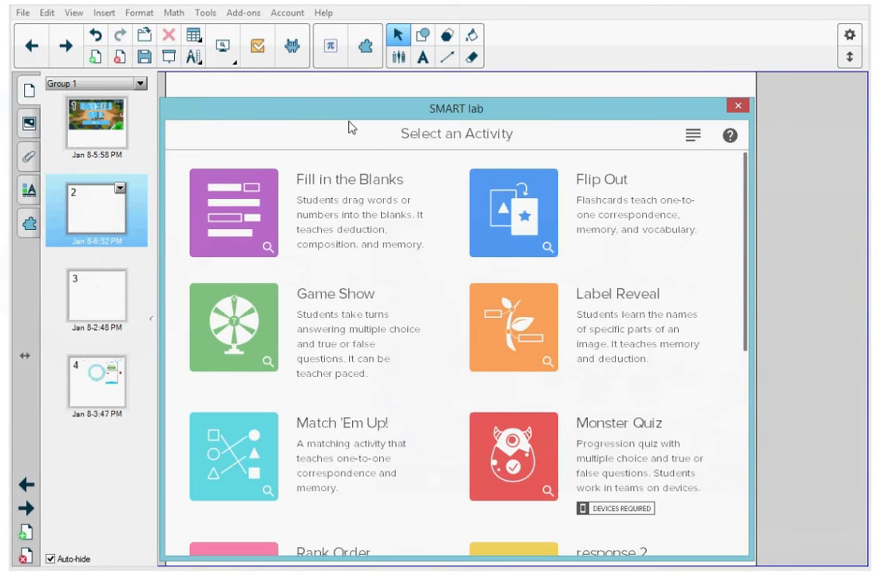
left_click_drag(467, 108, 451, 47)
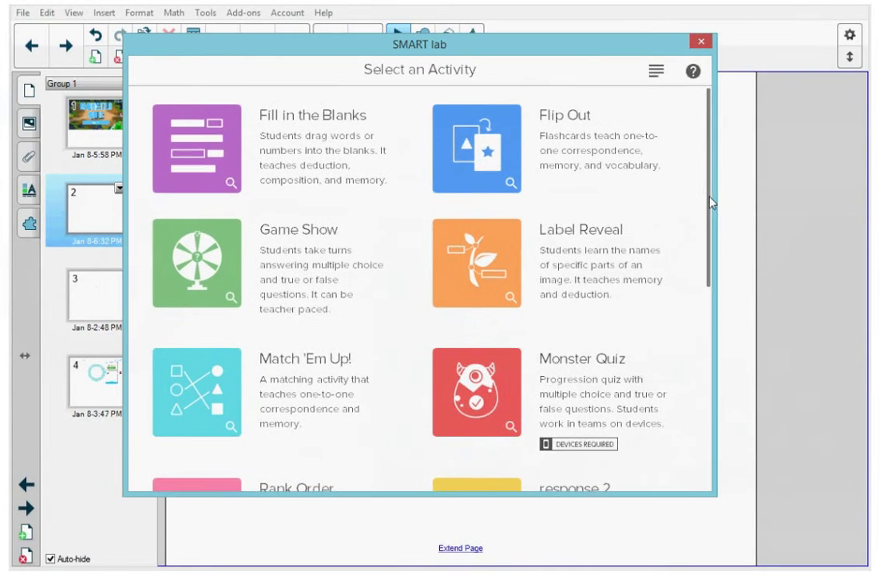
scroll(711, 202, "down", 3)
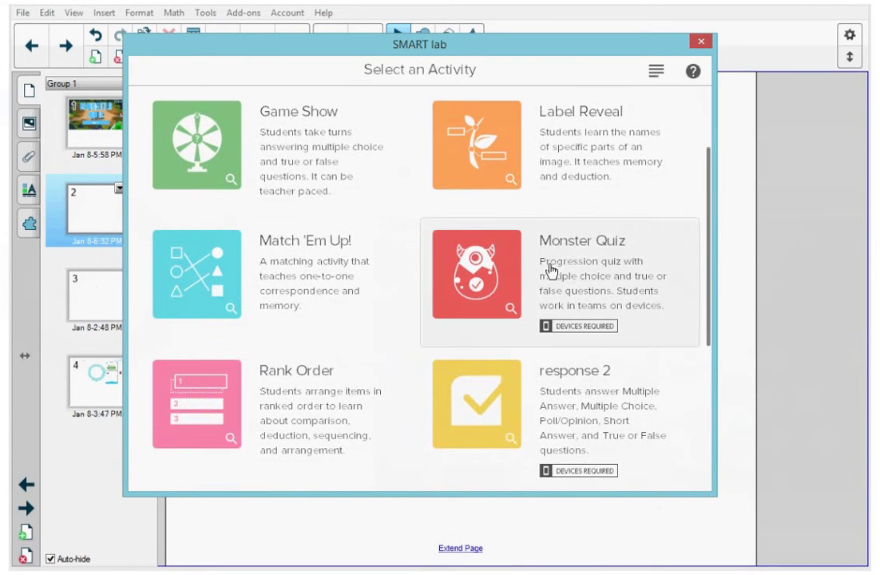
left_click(551, 270)
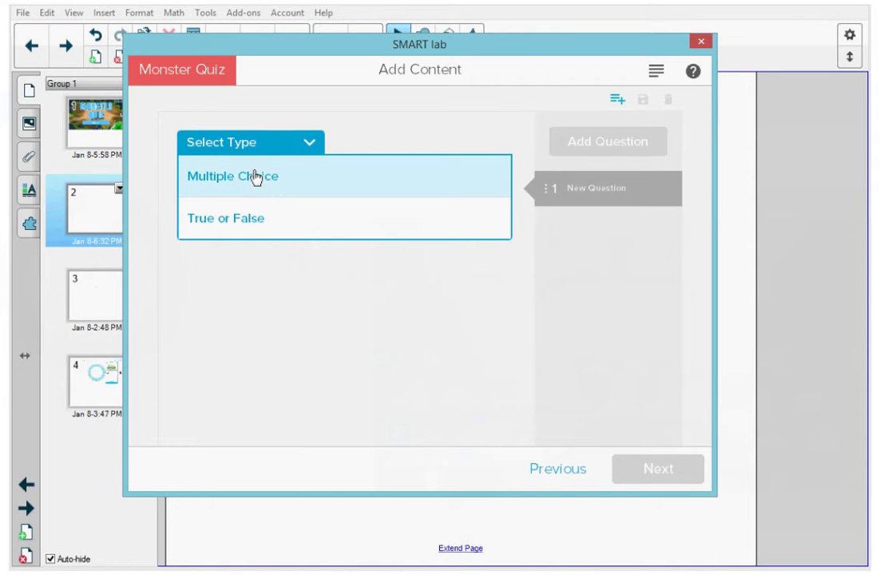
Create a True or False question reading "There are two solstices in a year." with True as the correct answer
left_click(230, 223)
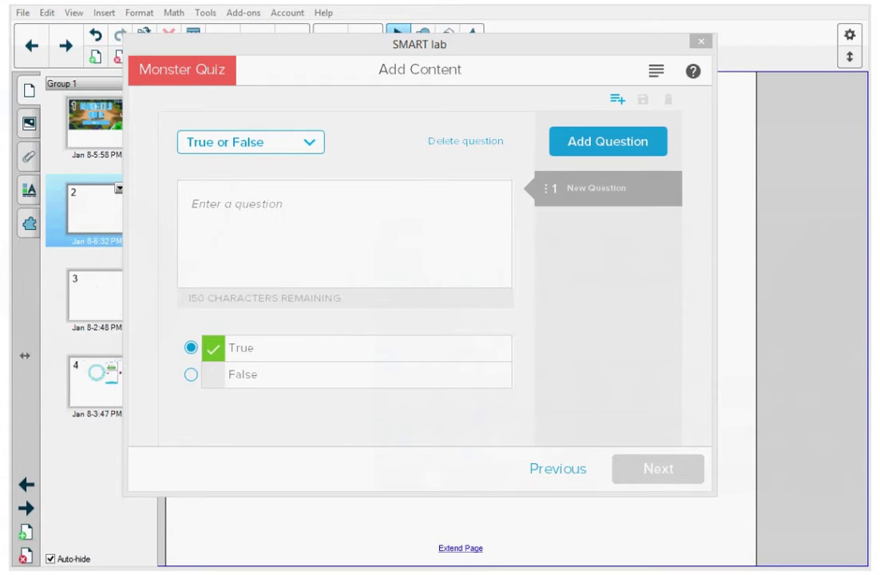
left_click(201, 199)
type("There are two solstices in a year.")
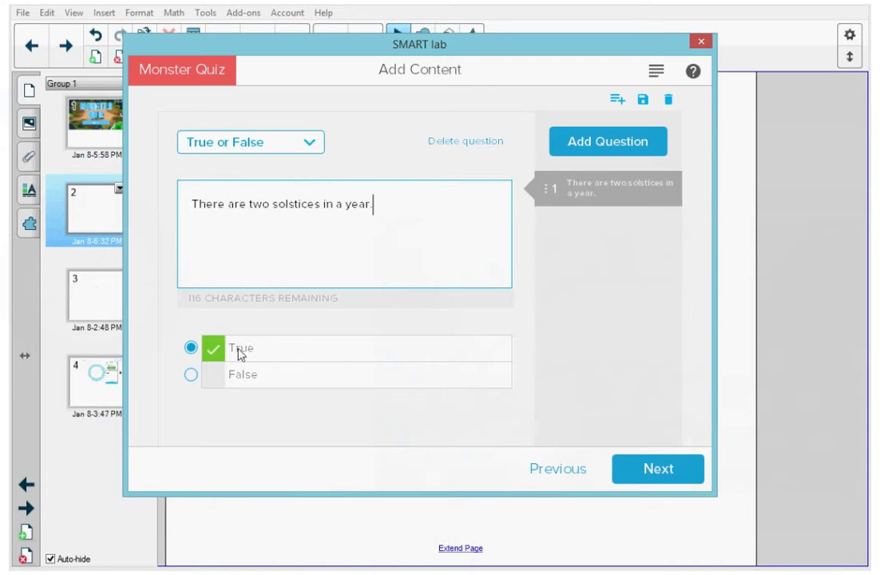
Add a second True or False question, "The summer solstice occurs in July.", and mark False as the correct answer
left_click(646, 147)
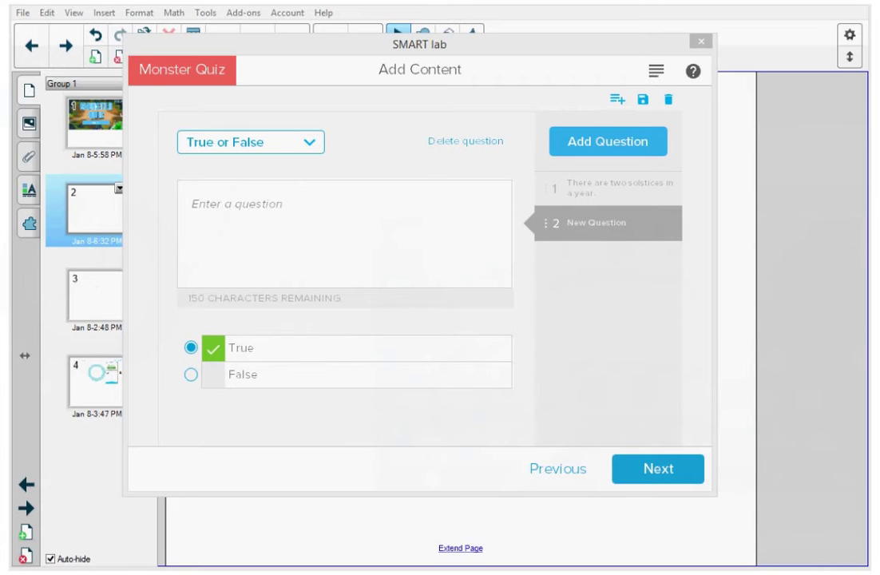
left_click(194, 203)
type("The summer solstice occurs in July,")
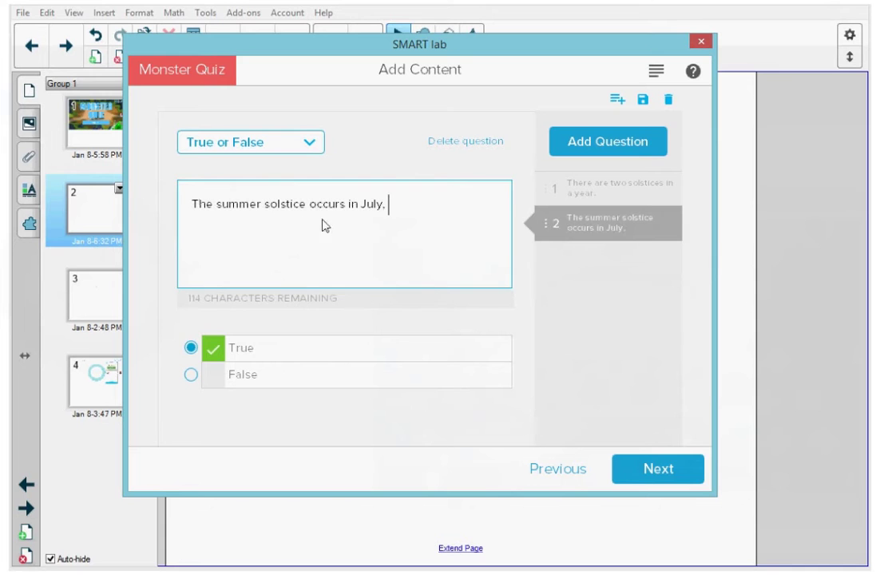
key("BackSpace")
key("BackSpace")
left_click(218, 382)
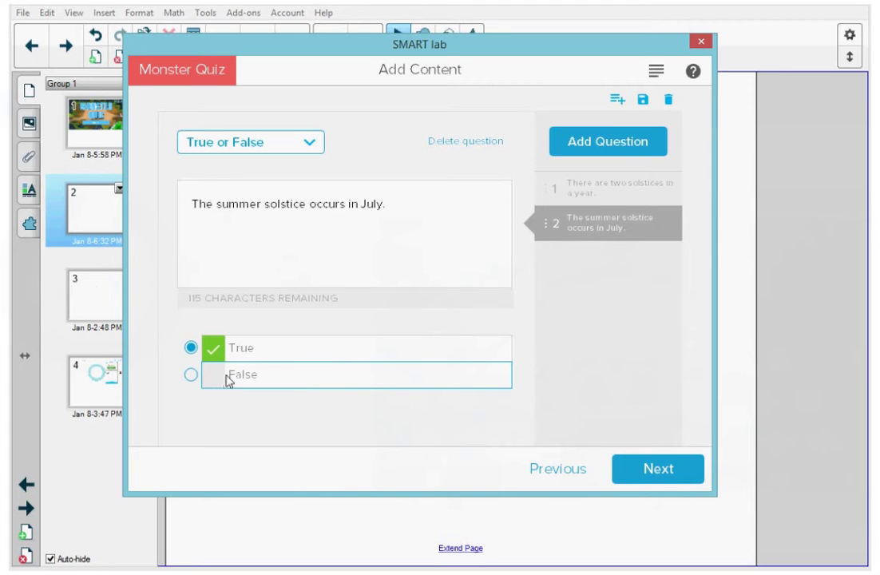
left_click(192, 375)
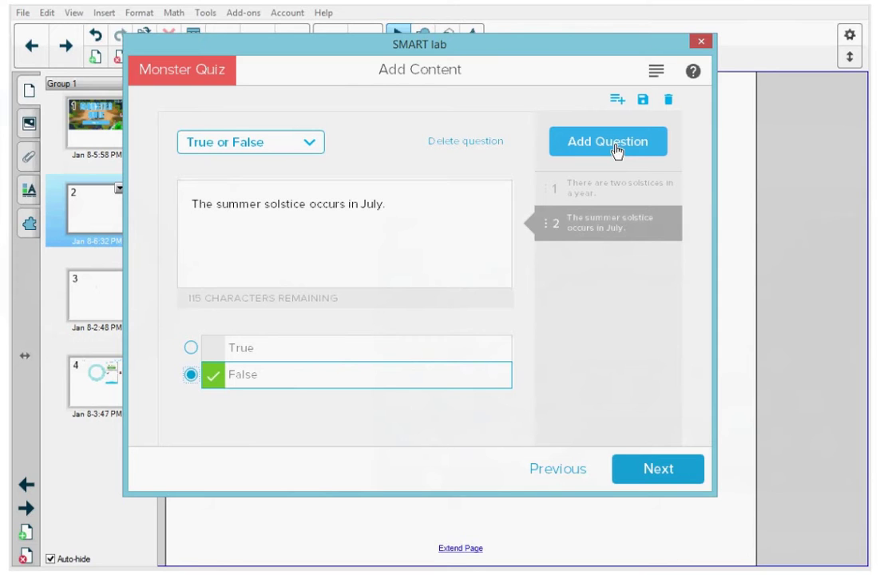
Load the saved SOLSTICE REVIEW content into the quiz and go on to reviewing the question list
left_click(619, 101)
left_click(618, 102)
left_click(618, 101)
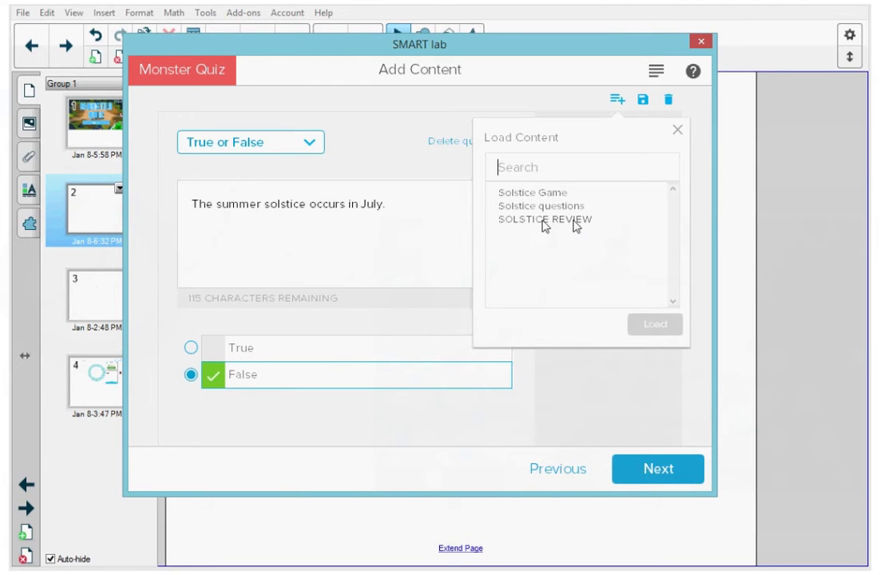
left_click(535, 223)
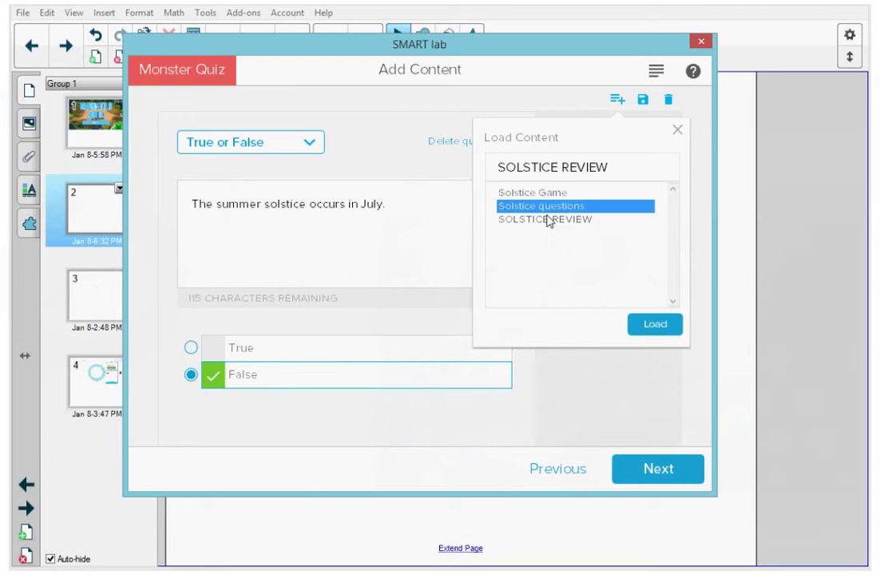
left_click(656, 326)
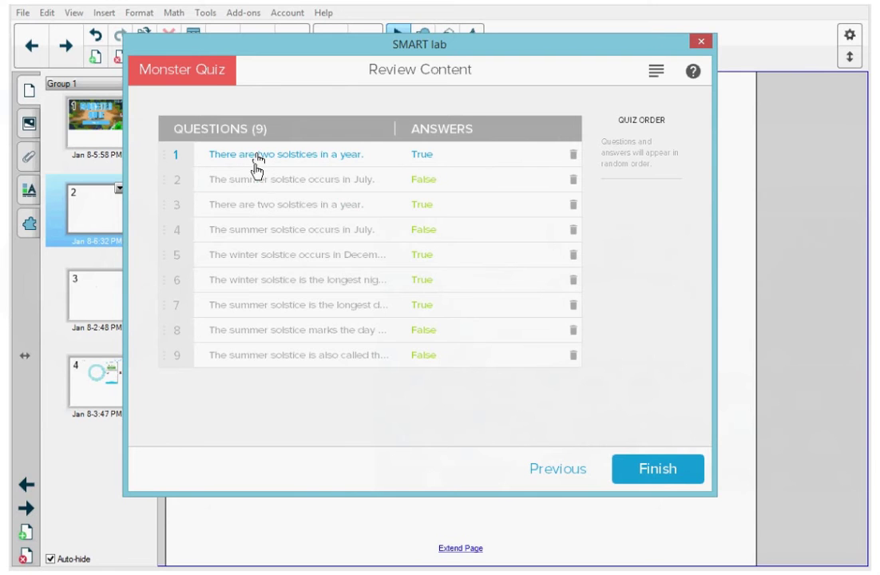
Delete the first two questions, which duplicate the loaded ones, and finish creating the quiz
left_click(575, 160)
left_click(550, 159)
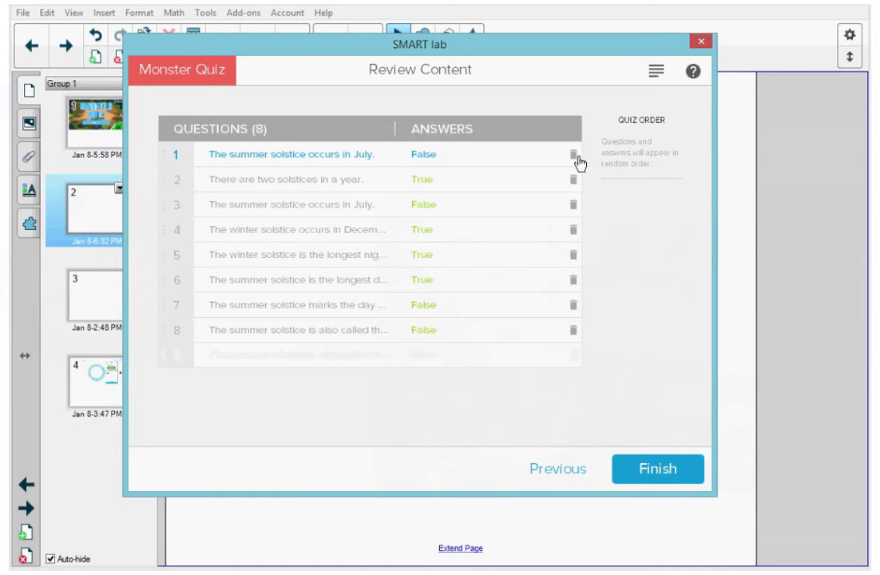
left_click(576, 159)
left_click(552, 159)
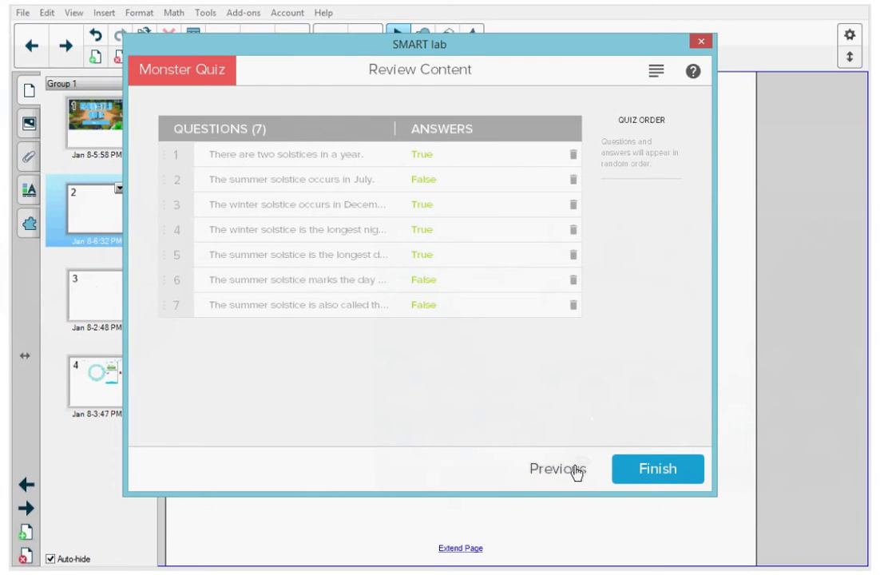
left_click(659, 469)
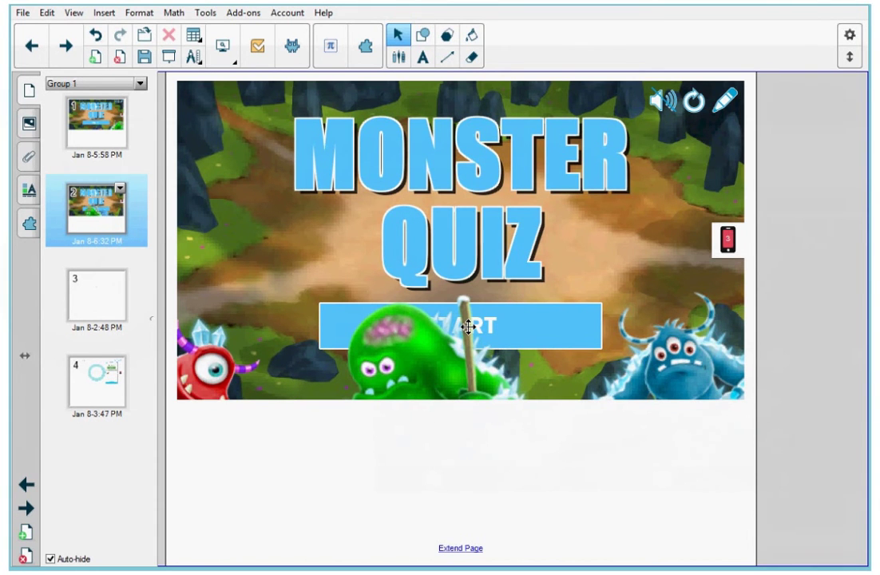
Check the connected student list and enlarge the class join details, and close both displays
left_click(727, 239)
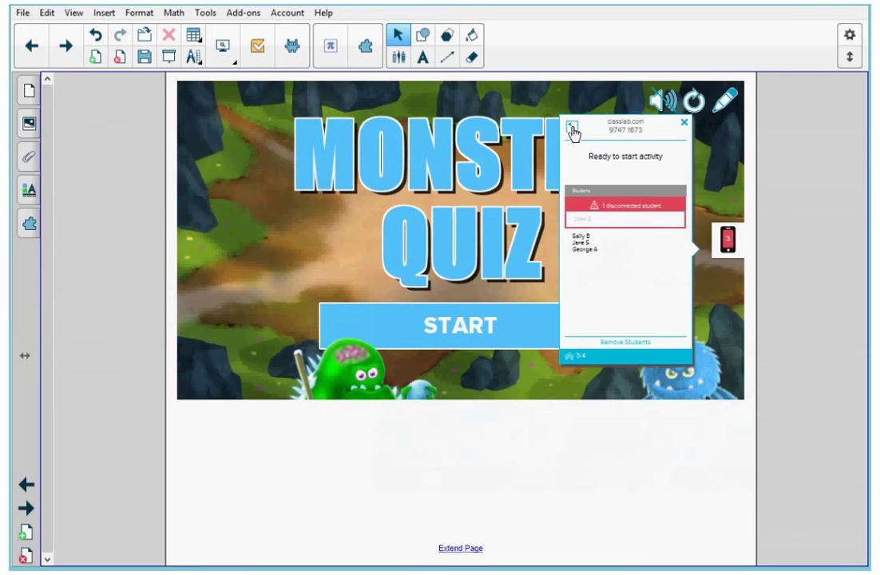
left_click(572, 130)
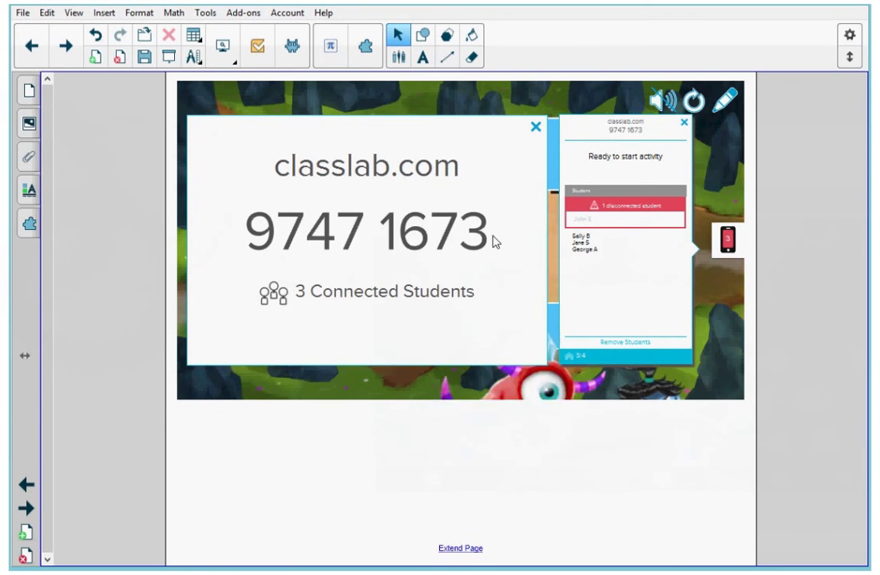
left_click(533, 127)
left_click(727, 240)
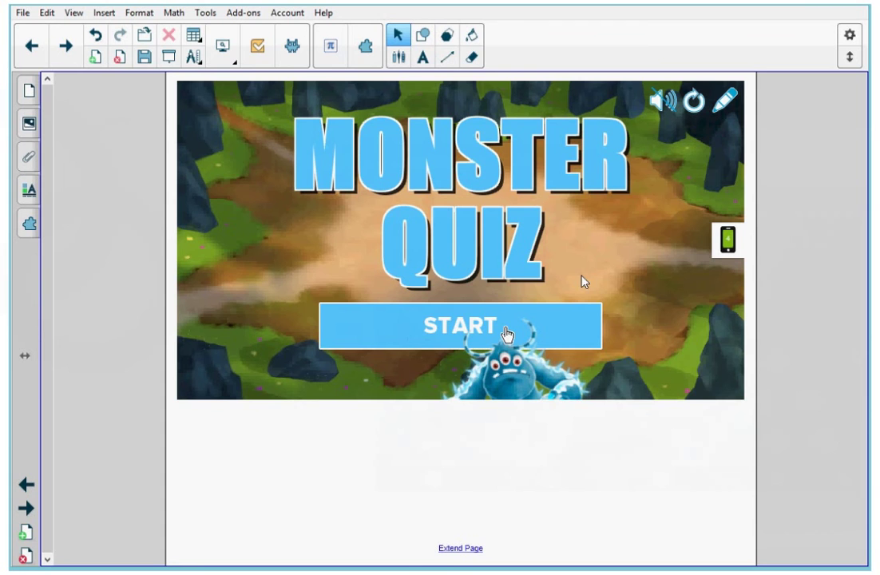
Start the Monster Quiz activity and divide the participating students into 2 teams
left_click(503, 333)
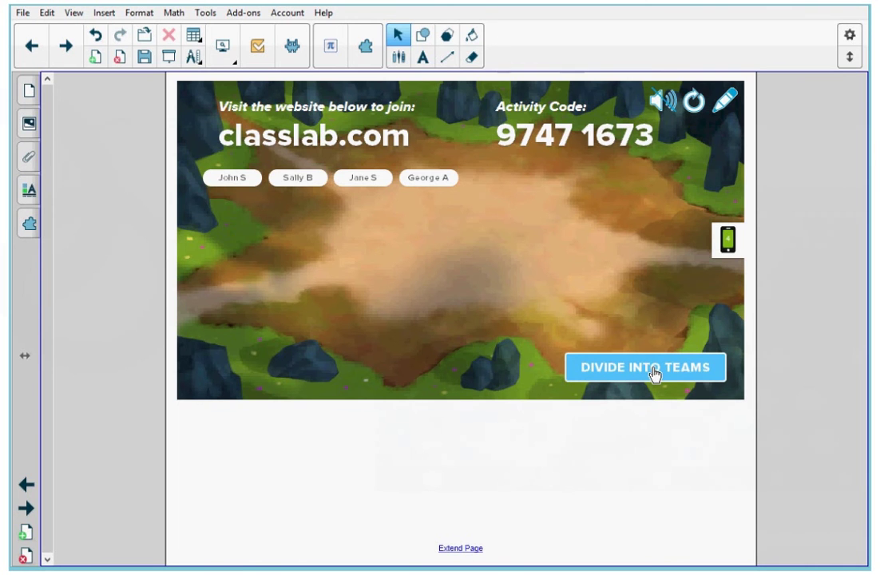
left_click(653, 372)
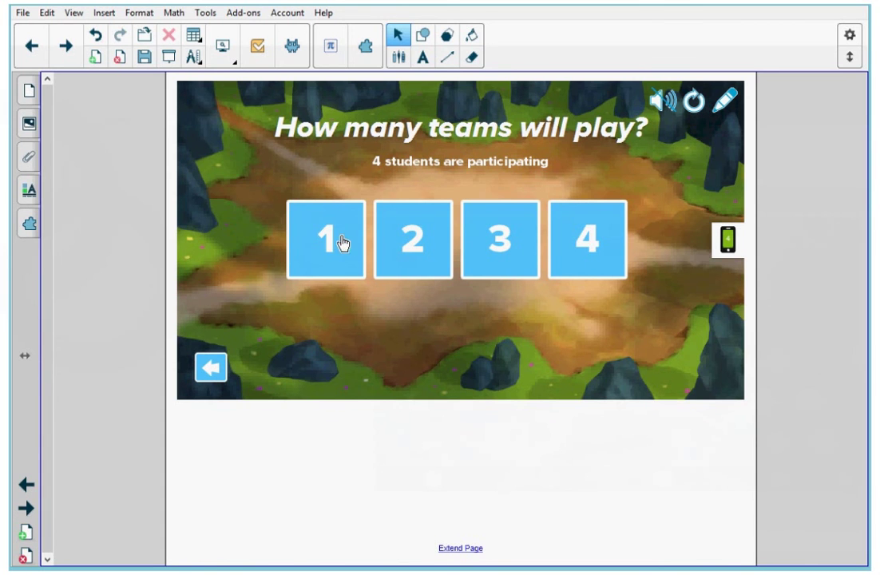
left_click(416, 244)
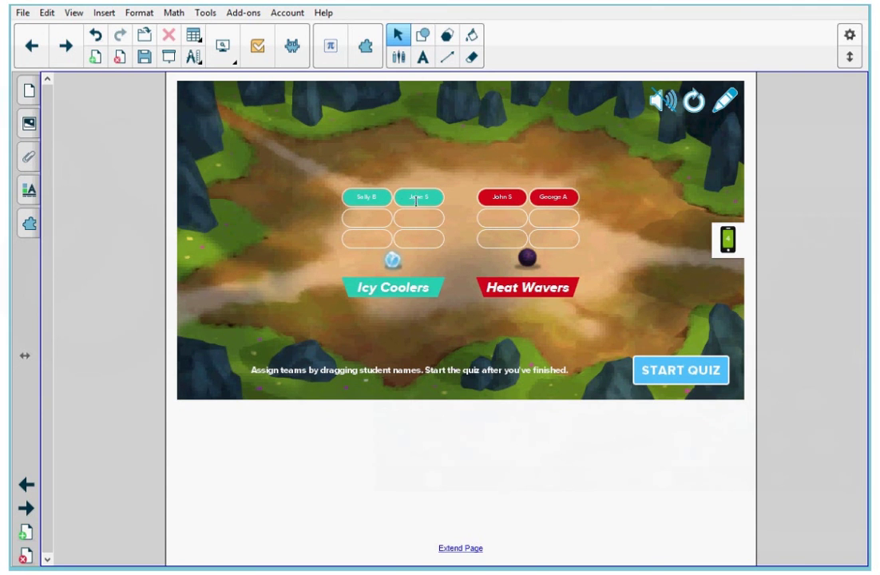
Swap one student from Icy Coolers with one from Heat Wavers, and start the quiz
mouse_move(415, 202)
left_mouse_down()
mouse_move(415, 216)
mouse_move(481, 217)
mouse_move(505, 205)
mouse_move(419, 197)
left_mouse_up()
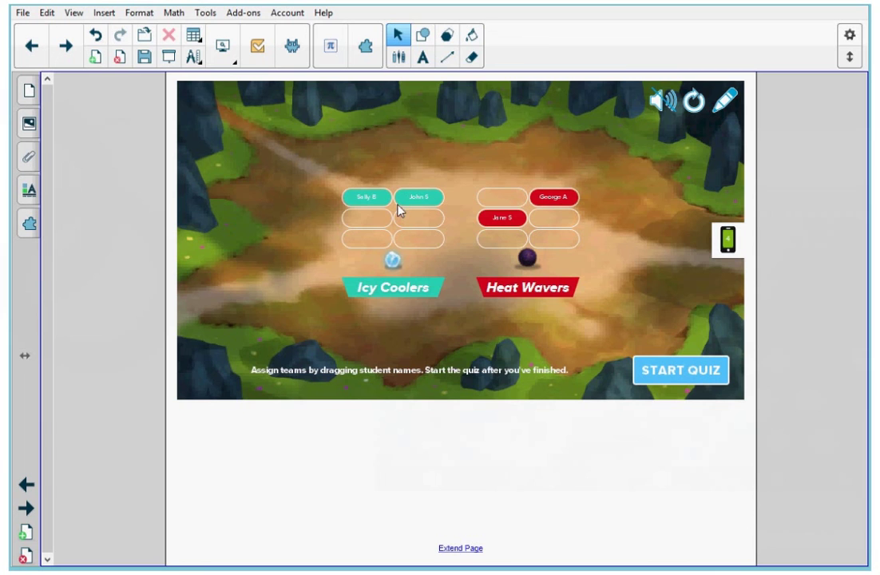
left_click(686, 372)
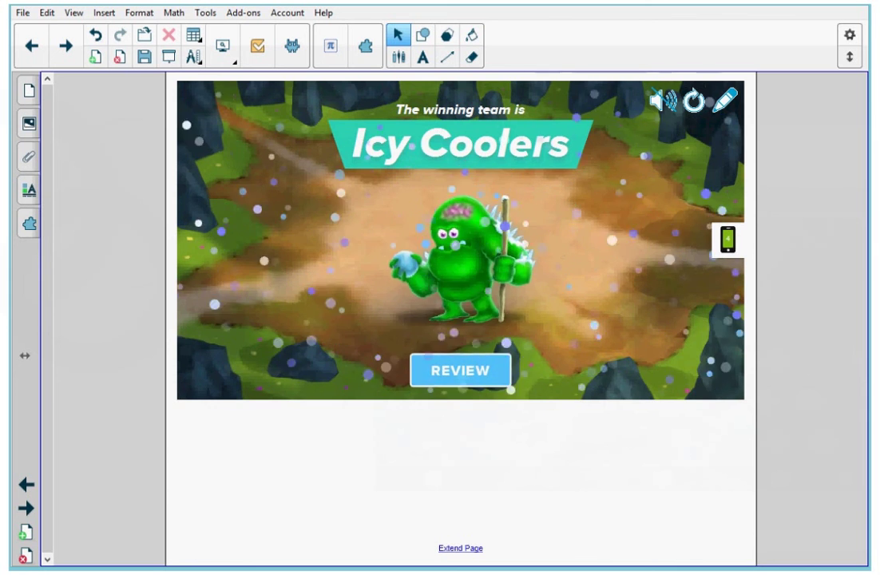
Review the team scoreboard and go through the questions and answers in the class review
left_click(468, 374)
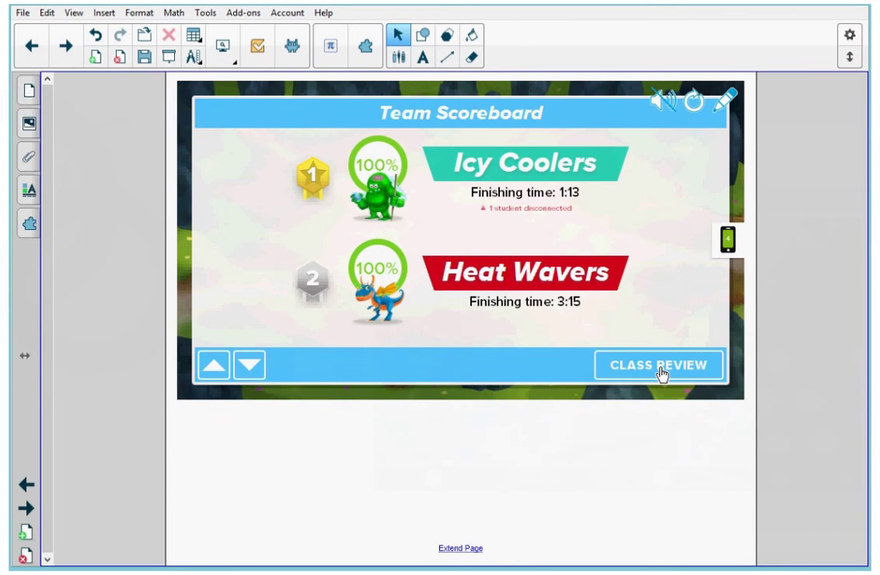
left_click(660, 368)
left_click(251, 368)
left_click(251, 368)
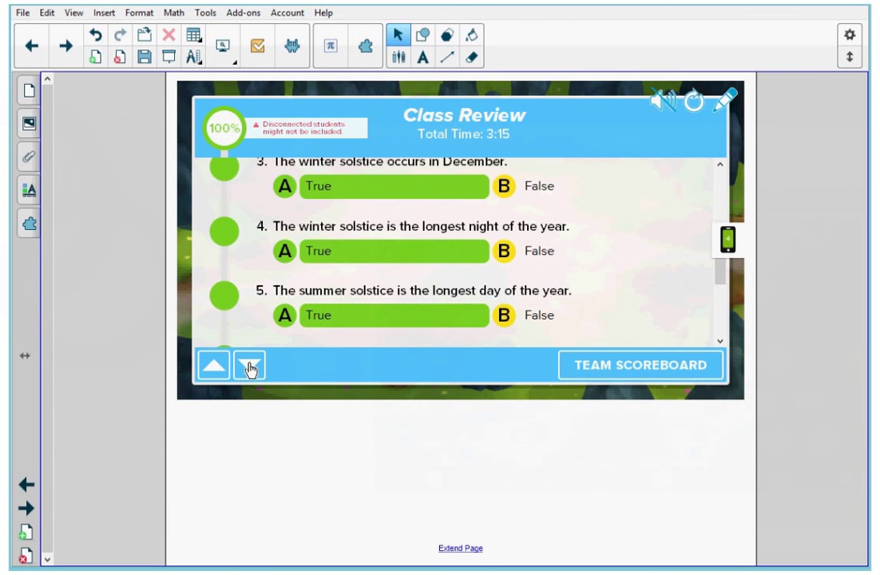